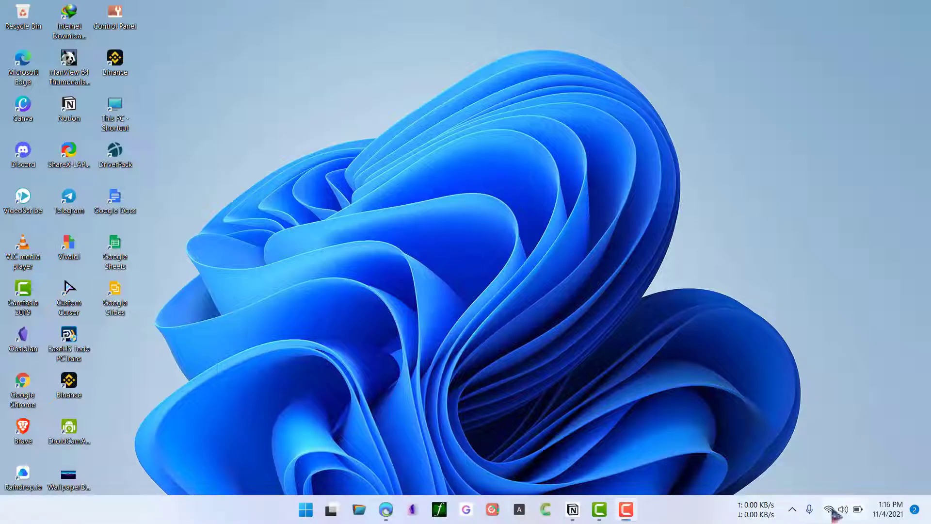
- Check the Wi-Fi status in Quick Settings, then dismiss the panel
click(849, 510)
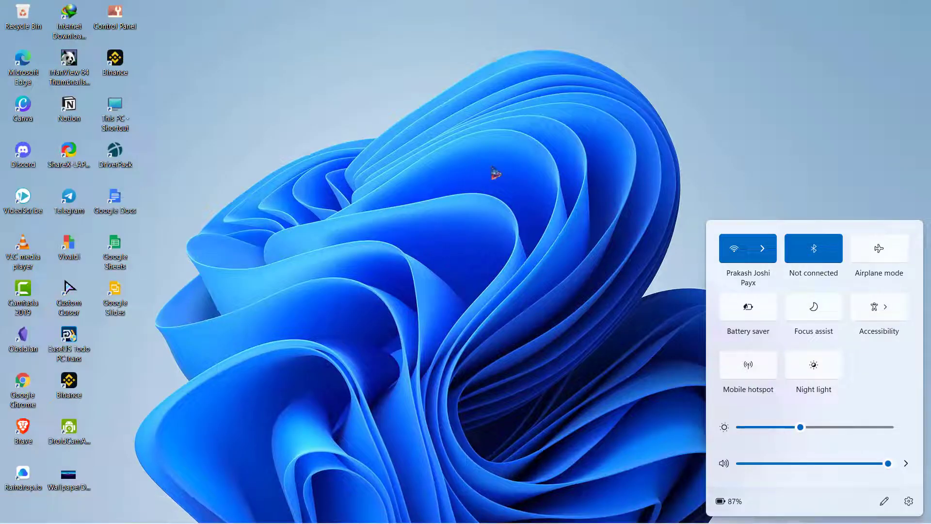
click(494, 173)
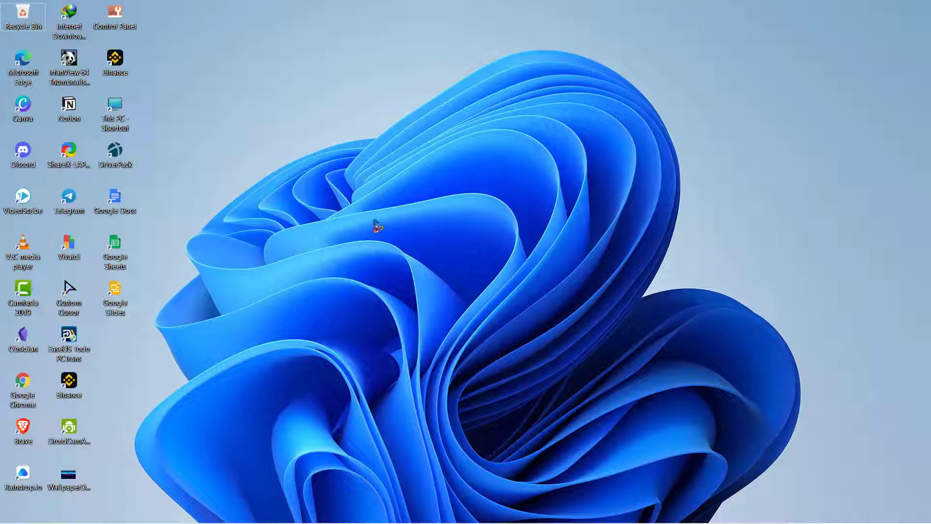
- Launch Device Manager via a Start search and expand the Network adapters category
mouse_move(306, 509)
click(307, 515)
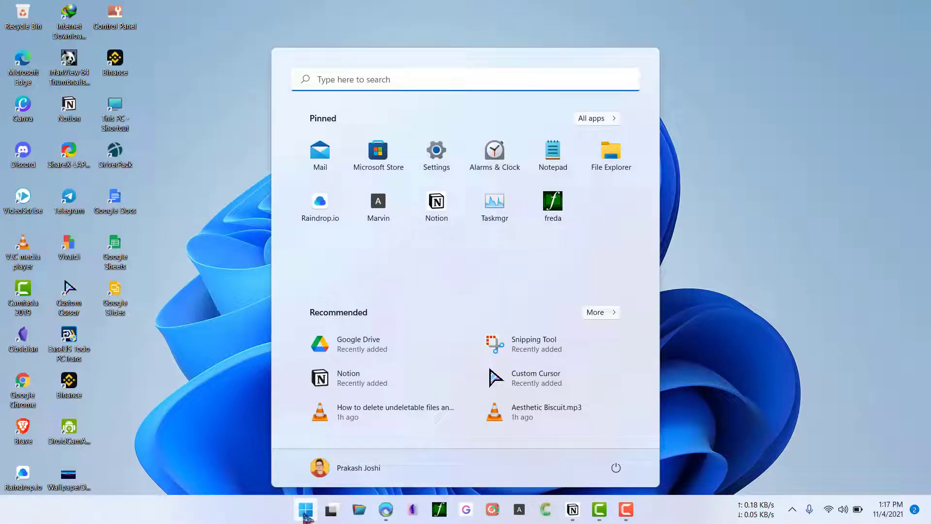
text(d)
text(ice)
key(Return)
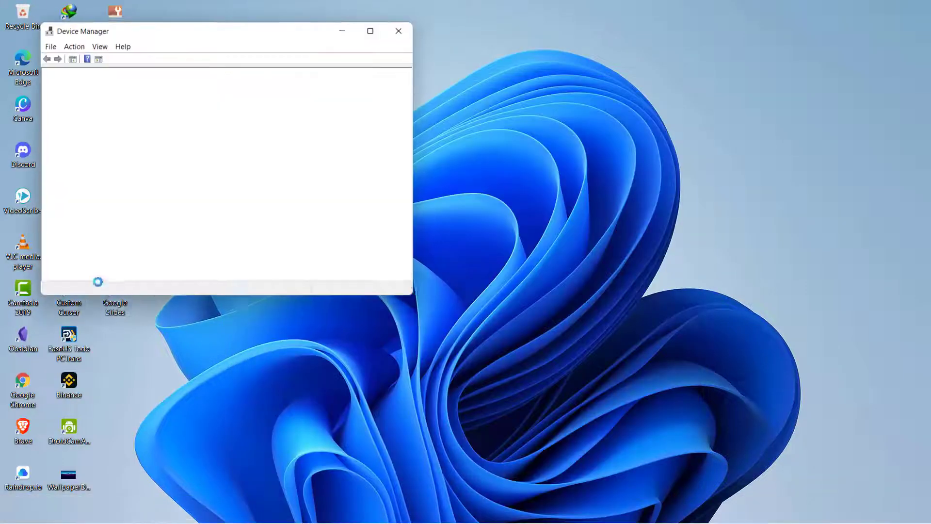
scroll(97, 233, down, 2)
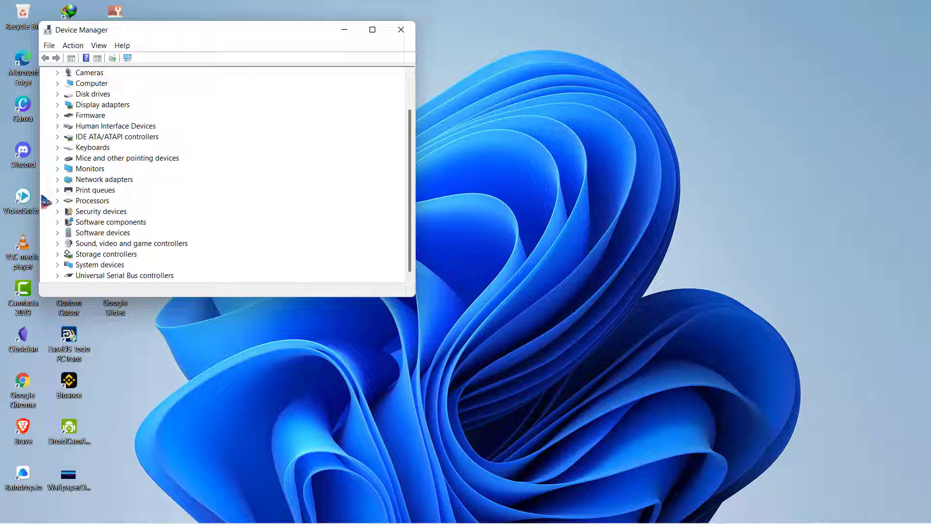
double_click(90, 182)
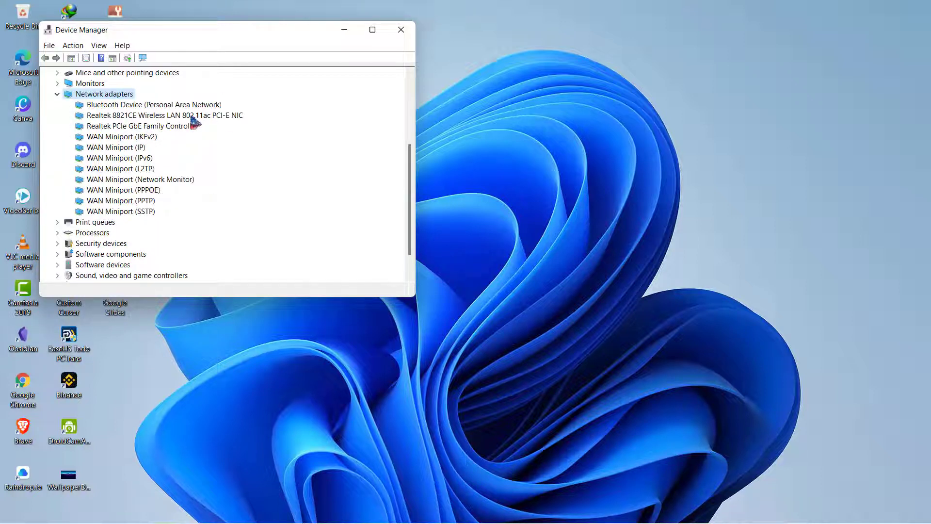
key(super)
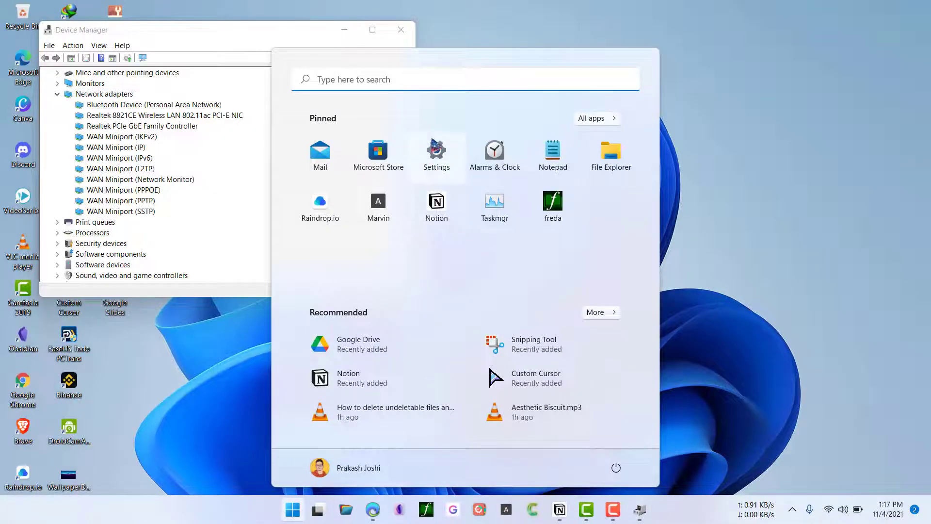
- Open More network adapter options from Settings' Network & internet advanced network settings
click(429, 154)
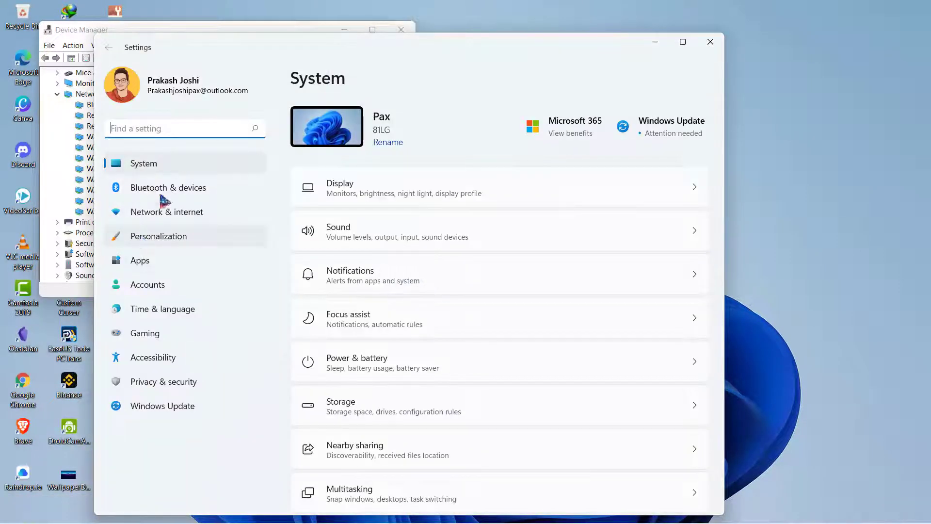
click(164, 211)
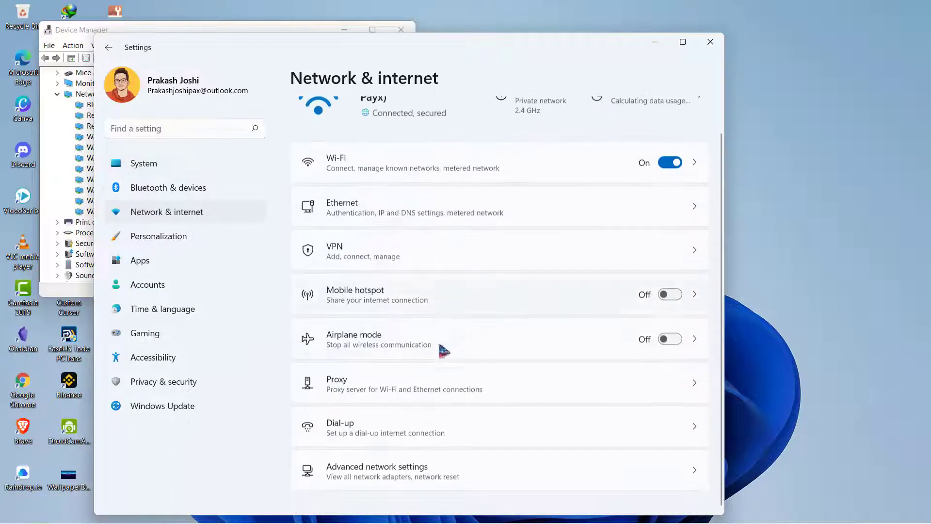
click(479, 478)
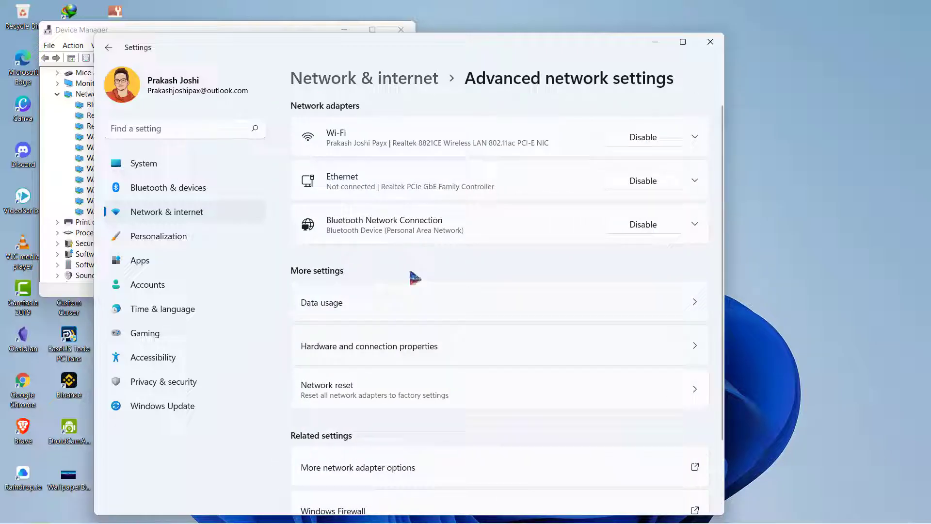
scroll(508, 350, down, 2)
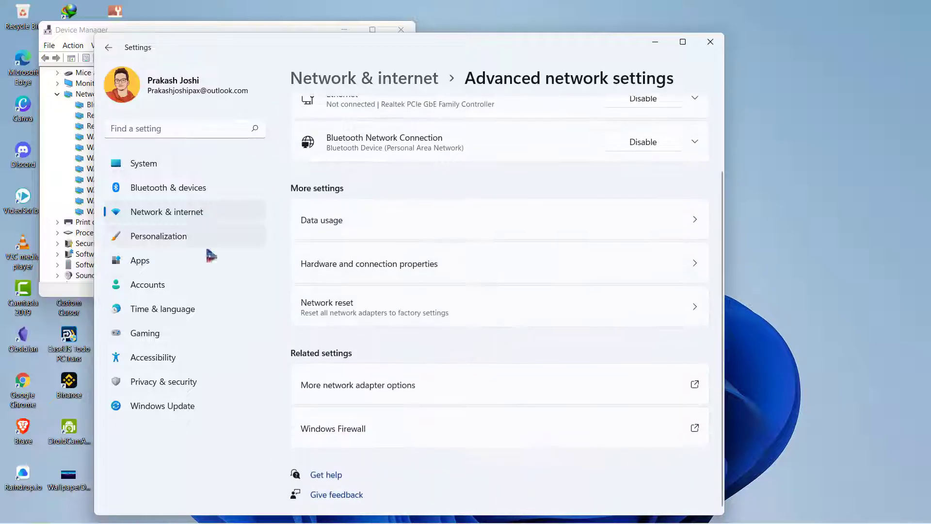
click(454, 394)
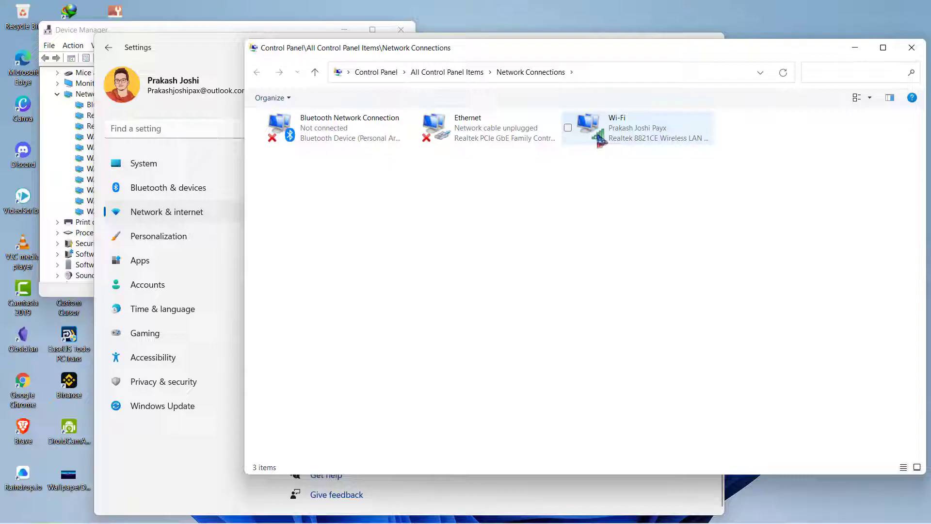
- Select the Realtek 8821CE adapter in Device Manager and close the Network Connections and Settings windows
click(243, 29)
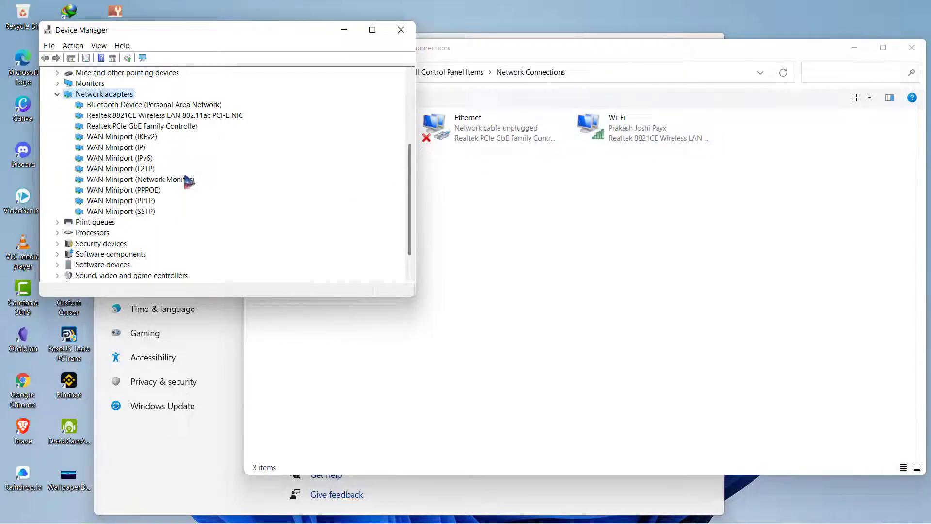
click(172, 116)
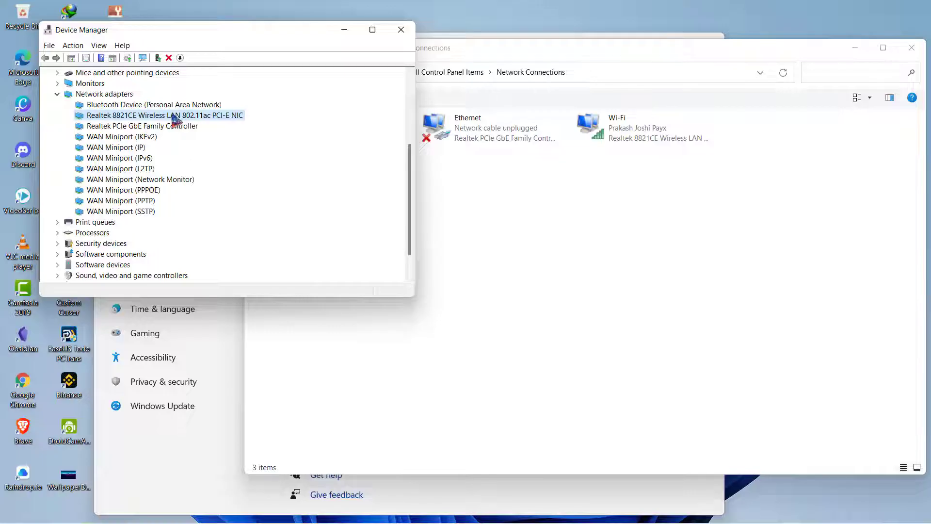
click(912, 47)
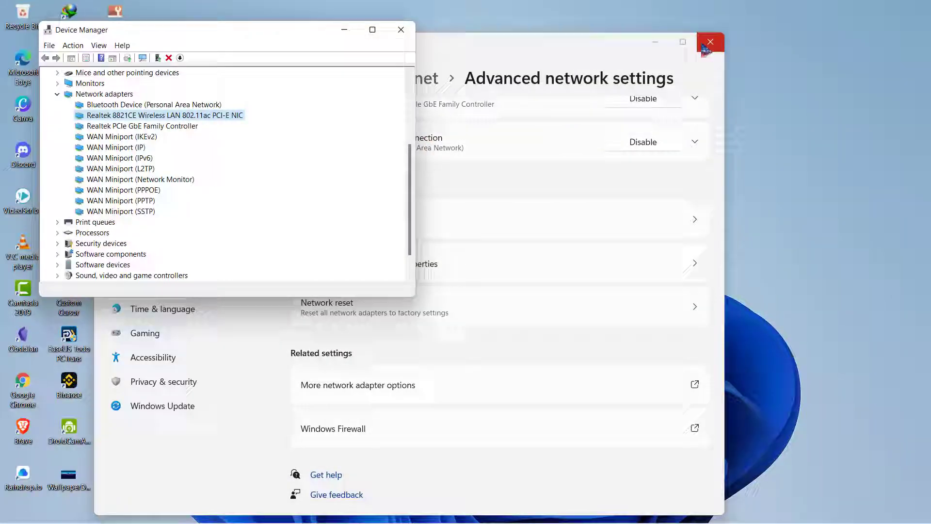
click(712, 43)
- Copy the Realtek 8821CE adapter's device description from its Properties Details tab
right_click(228, 118)
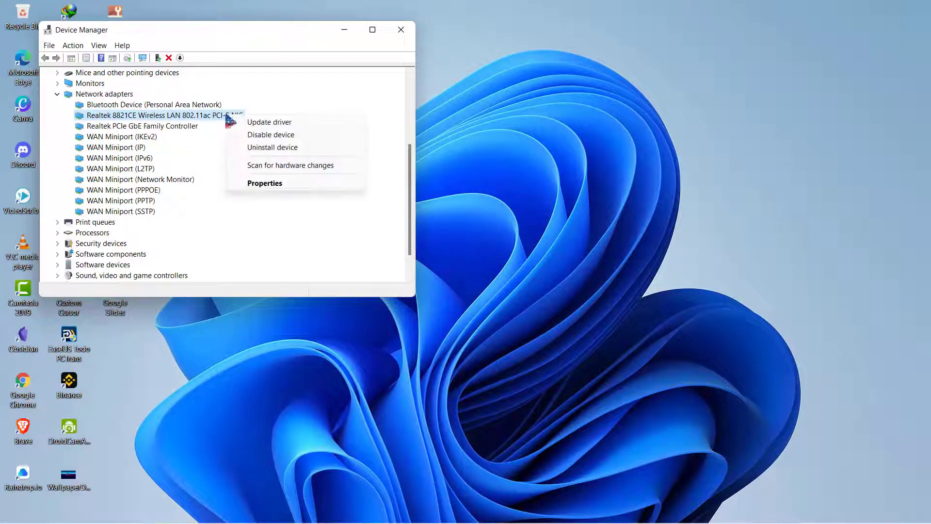
click(268, 186)
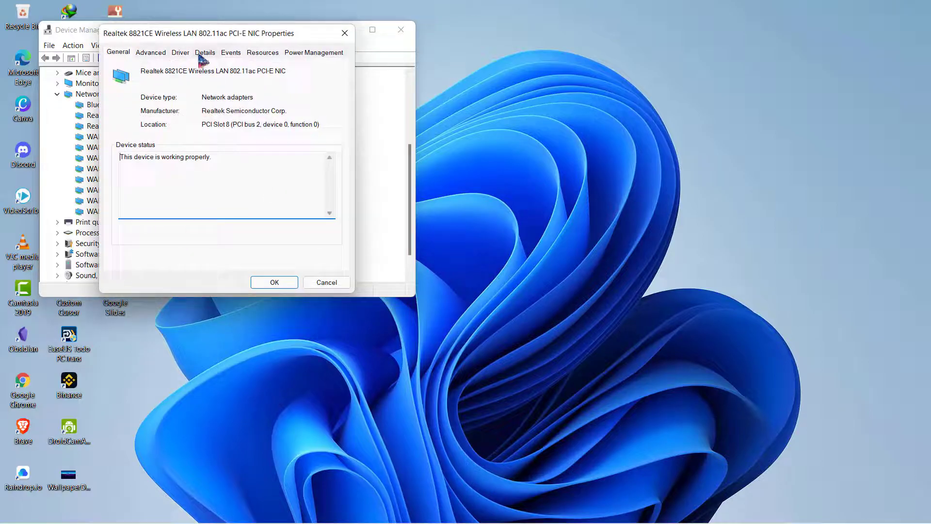
click(205, 52)
click(210, 141)
right_click(209, 141)
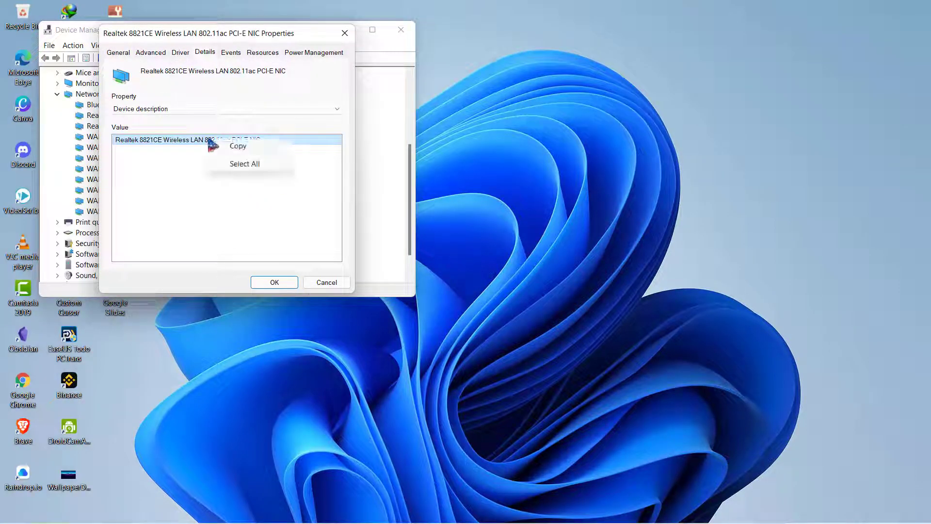
click(238, 147)
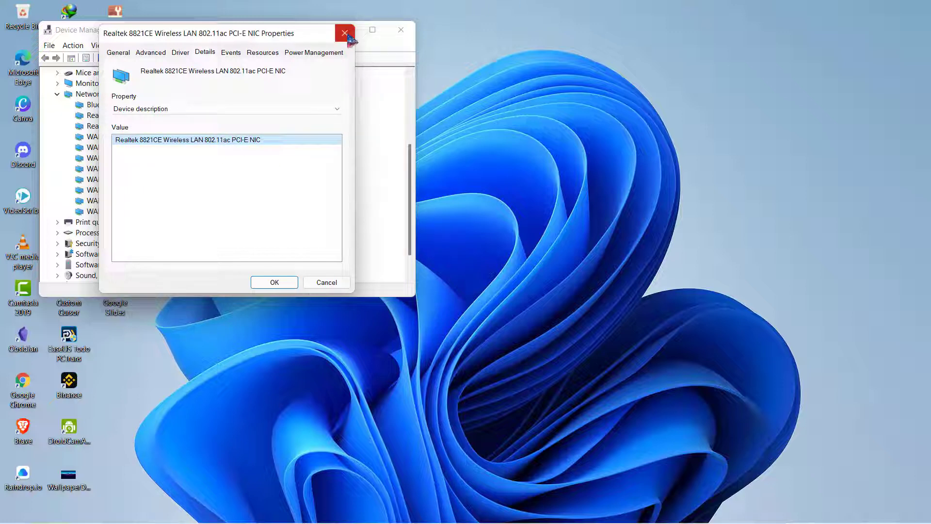
click(345, 33)
- Paste the Realtek 8821CE adapter name into a new desktop text document and save it
right_click(629, 151)
click(683, 345)
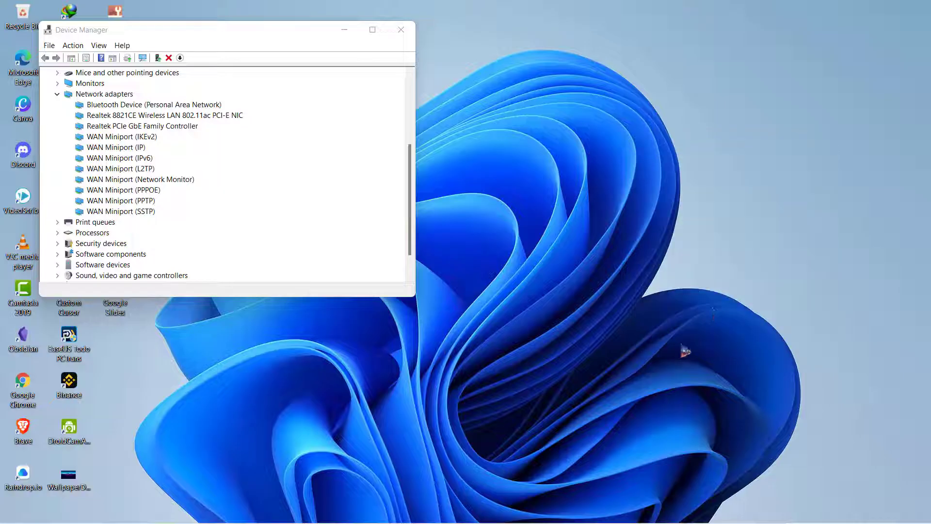
double_click(624, 158)
key(ctrl+v)
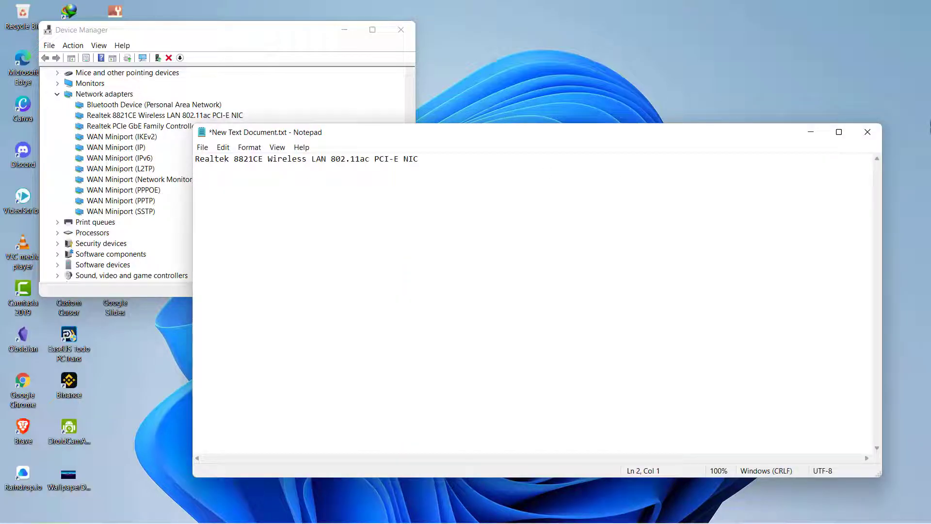
key(ctrl+a)
key(ctrl+s)
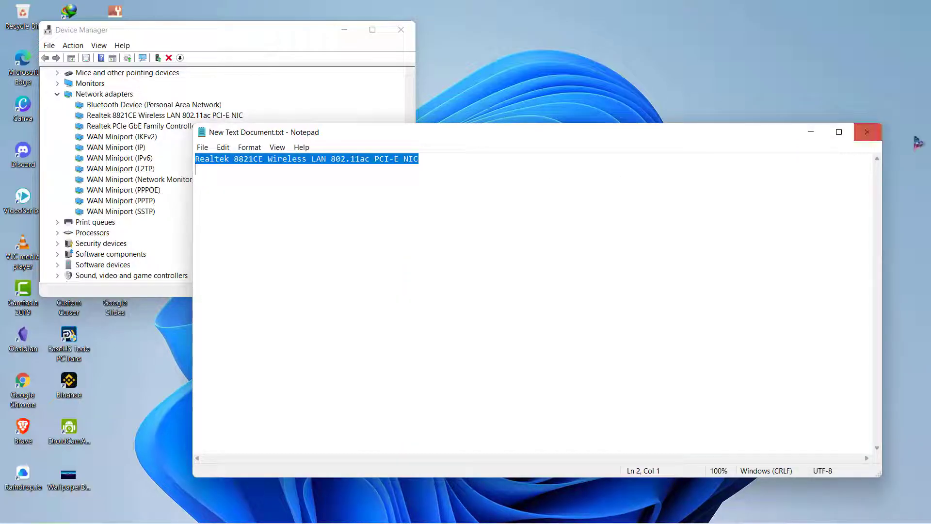
click(868, 132)
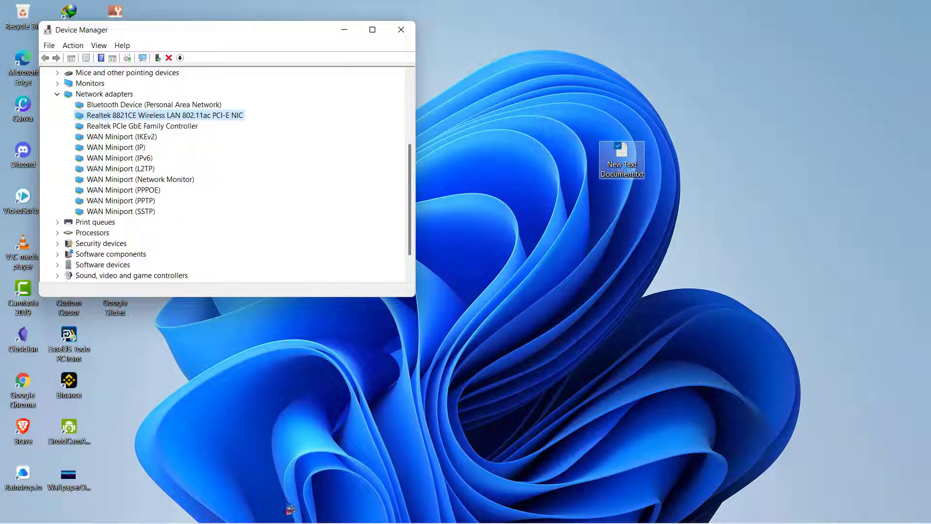
- Search in Edge for the pasted adapter name plus 'driver download' and review the results
click(369, 510)
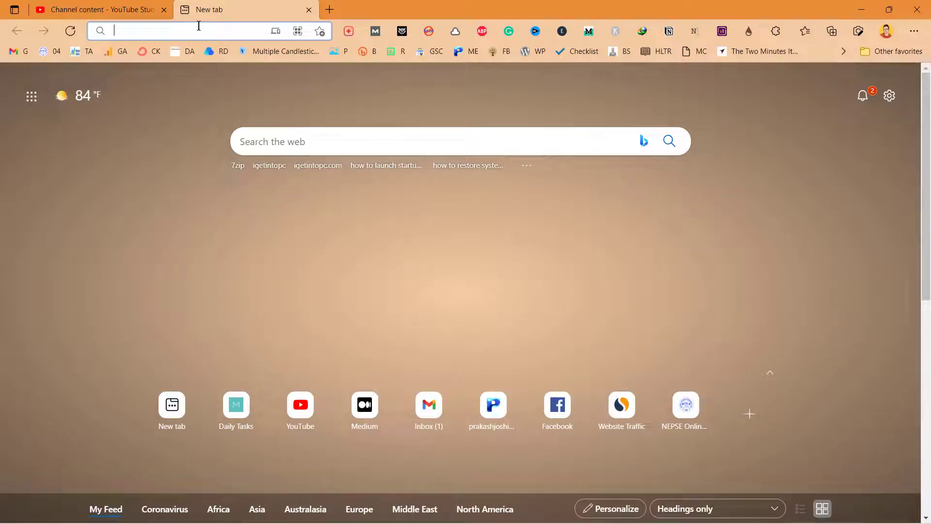
key(ctrl+v)
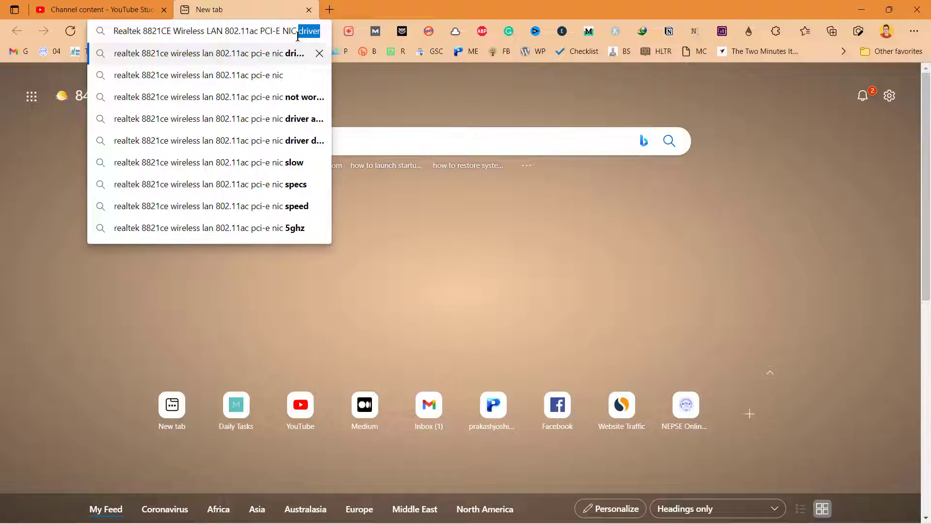
drag(124, 34, 227, 31)
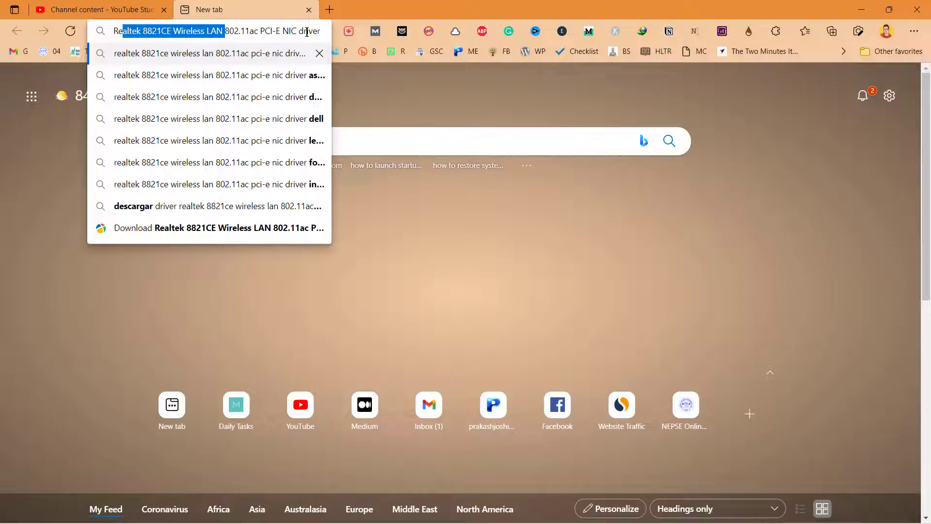
click(326, 33)
text(d)
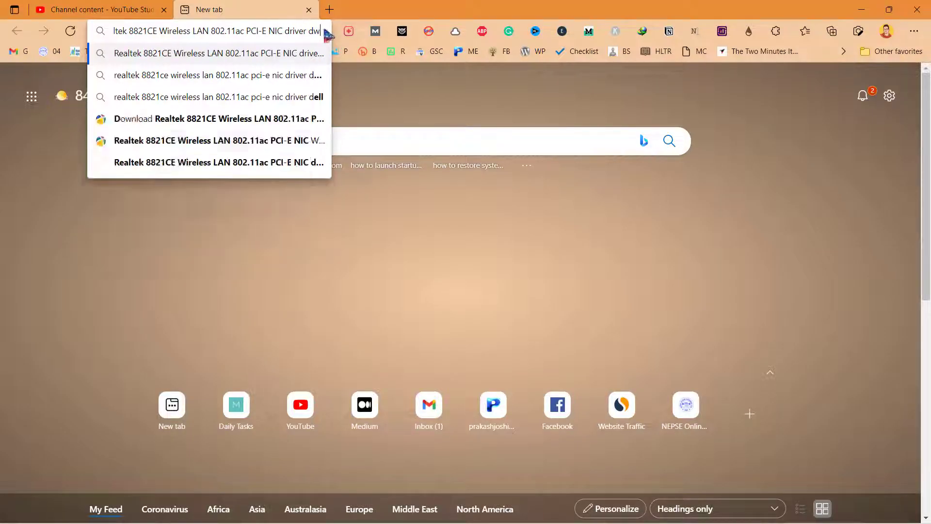
text(ownload)
key(Return)
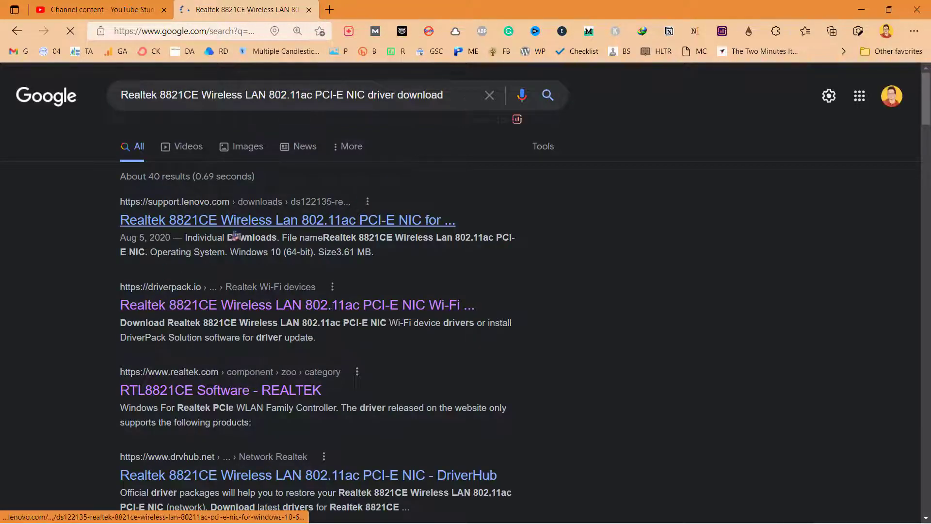
scroll(133, 268, down, 1)
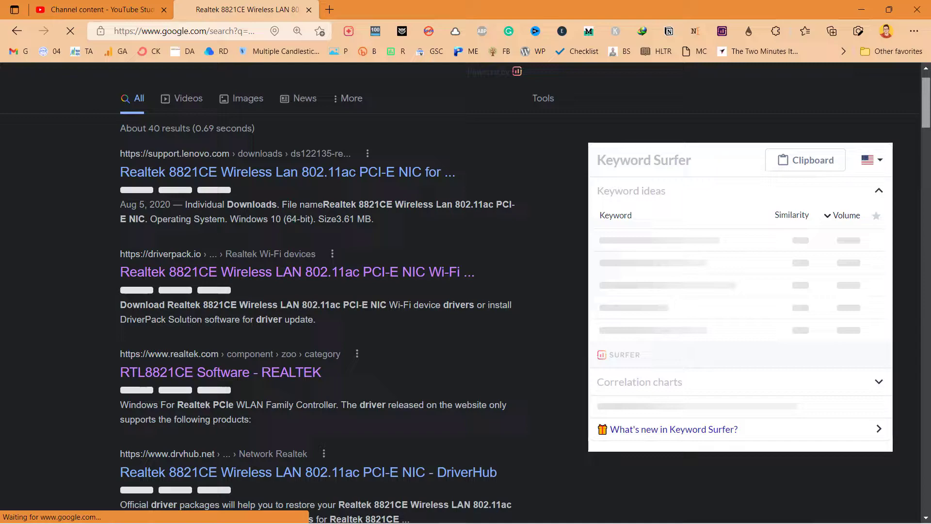
scroll(133, 268, down, 5)
scroll(132, 269, up, 3)
scroll(133, 268, up, 3)
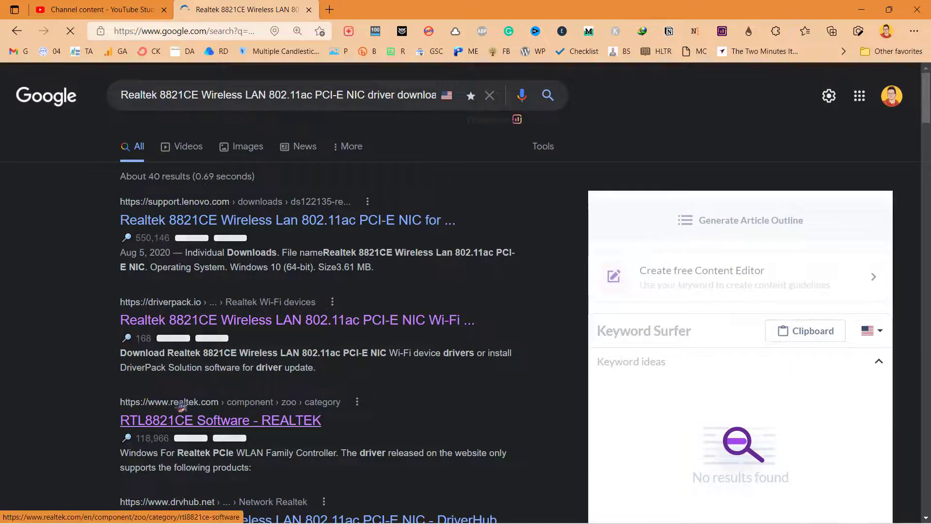
- Open the RTL8821CE Software - REALTEK result in a new tab and switch to it
right_click(208, 427)
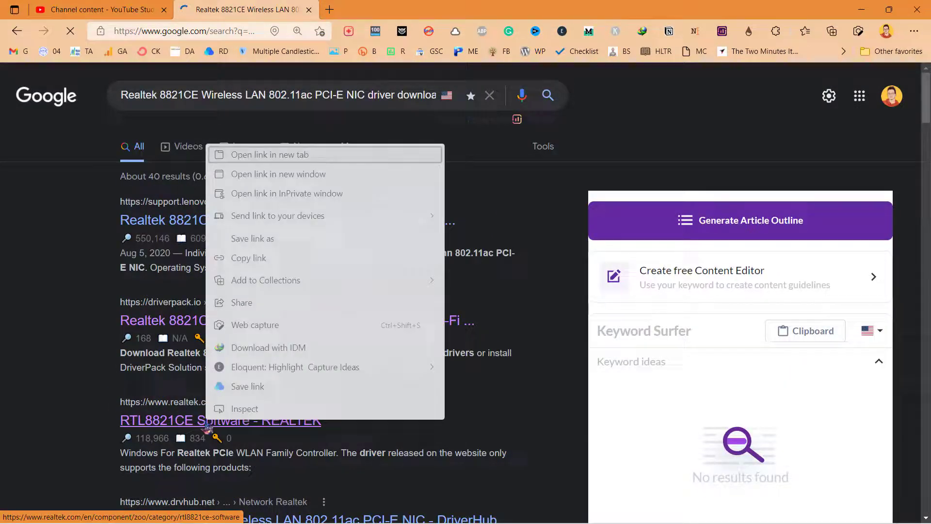
click(243, 153)
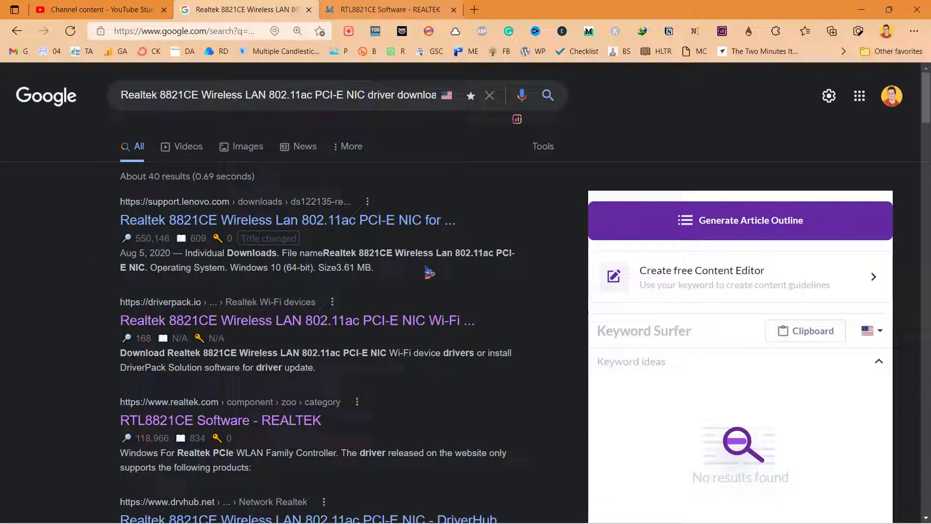
scroll(194, 420, down, 1)
click(409, 5)
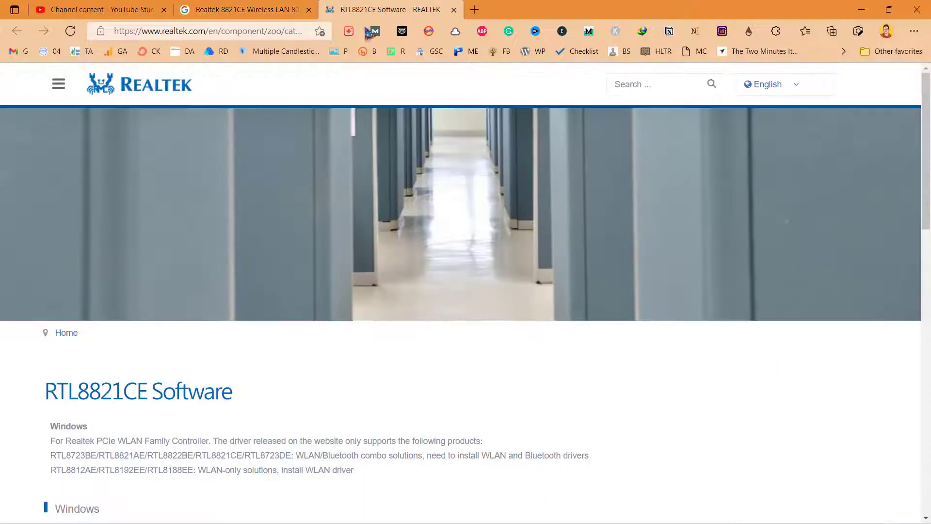
- Locate the 32 MB WLAN PCI Express driver package in the Windows downloads table
scroll(489, 319, down, 5)
scroll(97, 330, up, 5)
scroll(326, 297, down, 5)
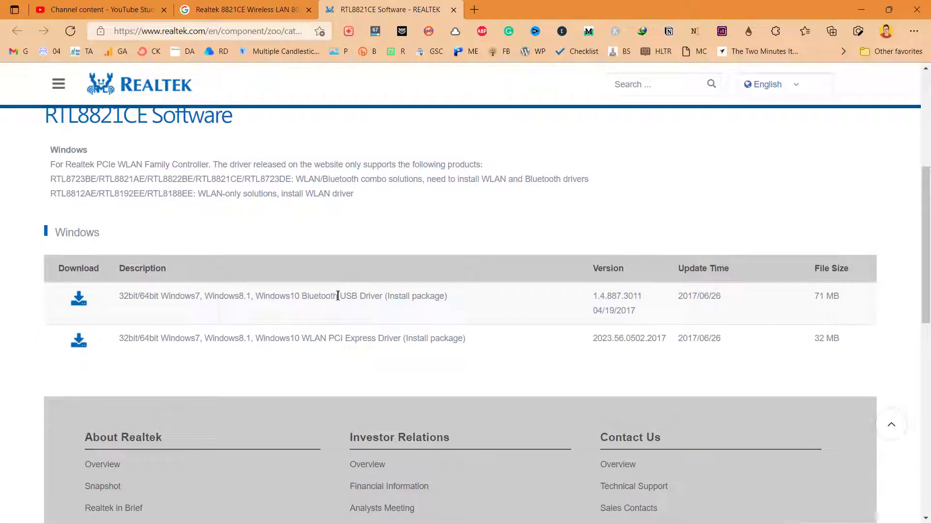
drag(338, 295, 384, 297)
mouse_move(314, 336)
mouse_down()
mouse_move(381, 338)
mouse_move(300, 340)
mouse_up()
click(403, 348)
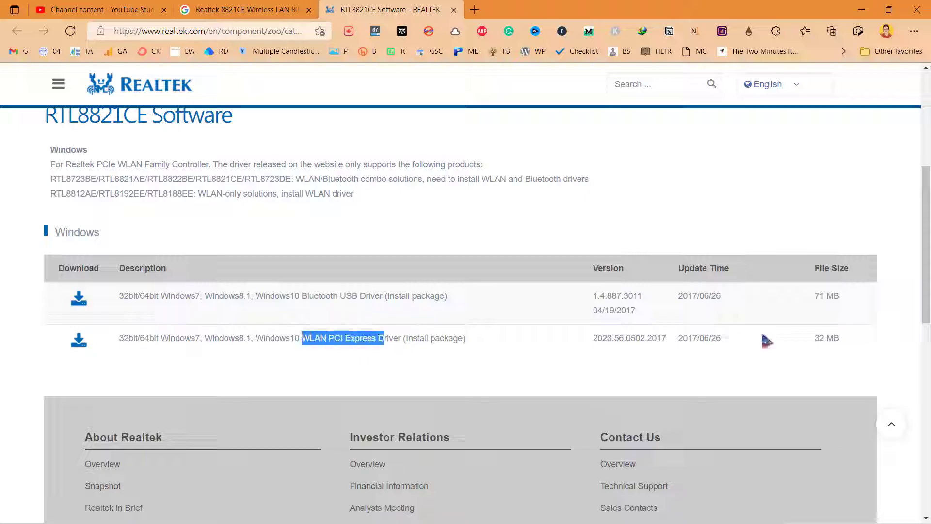
click(828, 339)
click(78, 341)
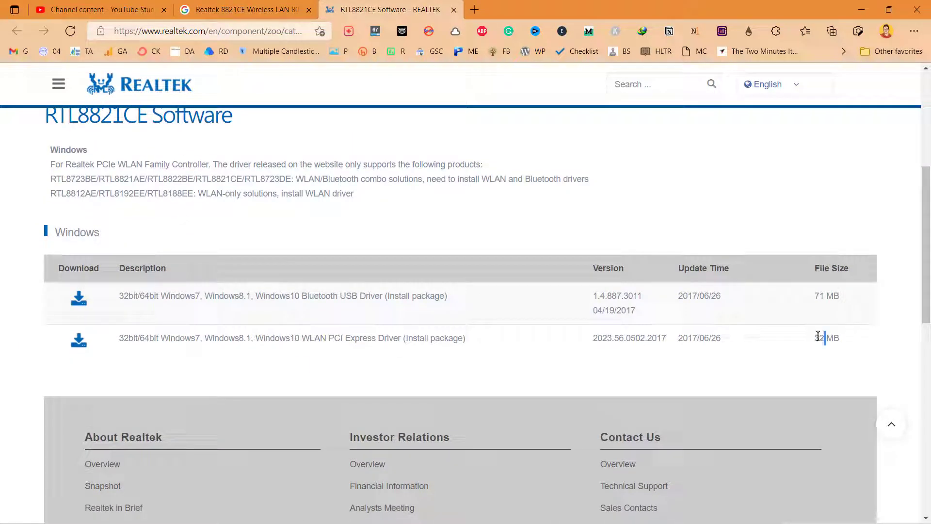
- Request the WLAN PCI Express package, autofill the email, accept the terms and submit the captcha
click(78, 345)
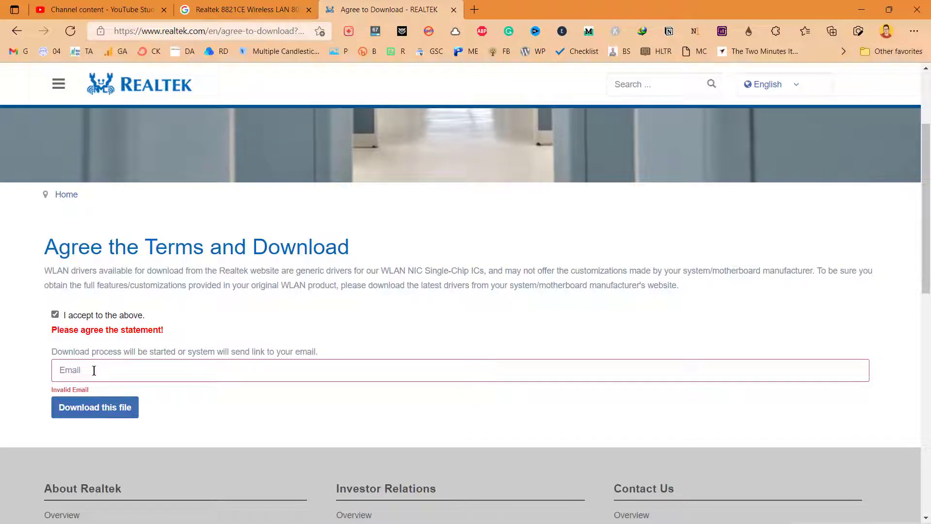
click(94, 371)
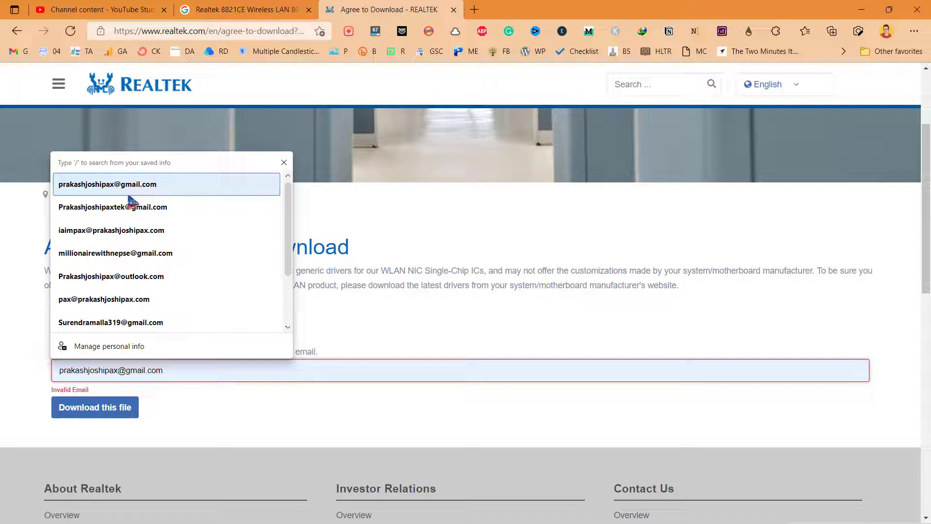
click(116, 185)
click(103, 414)
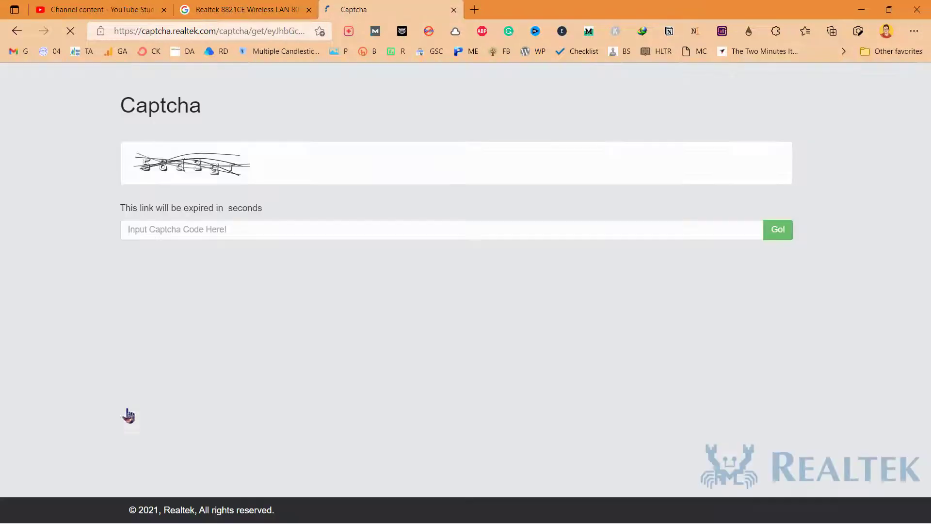
click(201, 230)
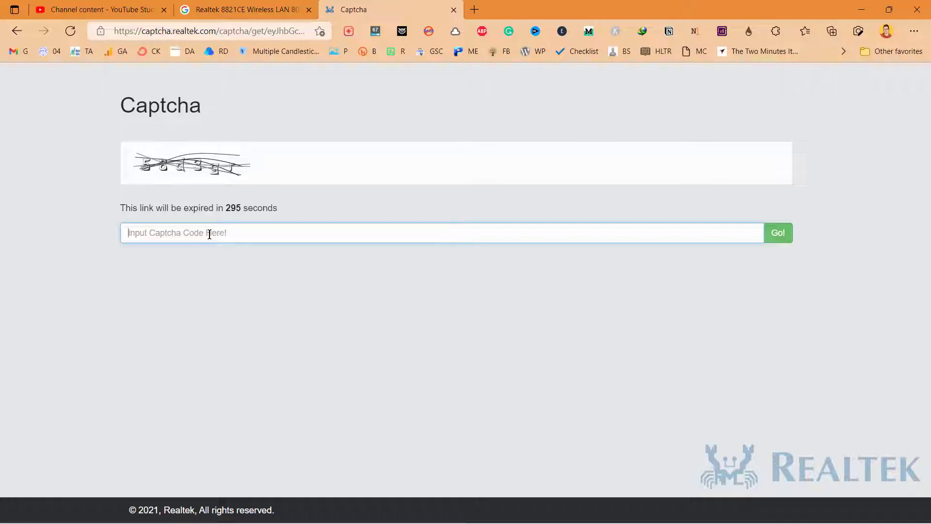
text(58d3gr)
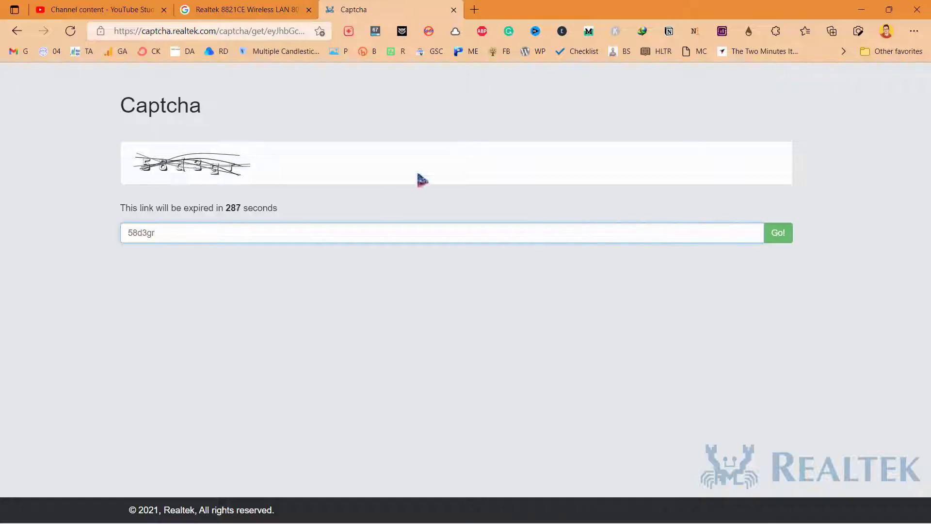
click(769, 238)
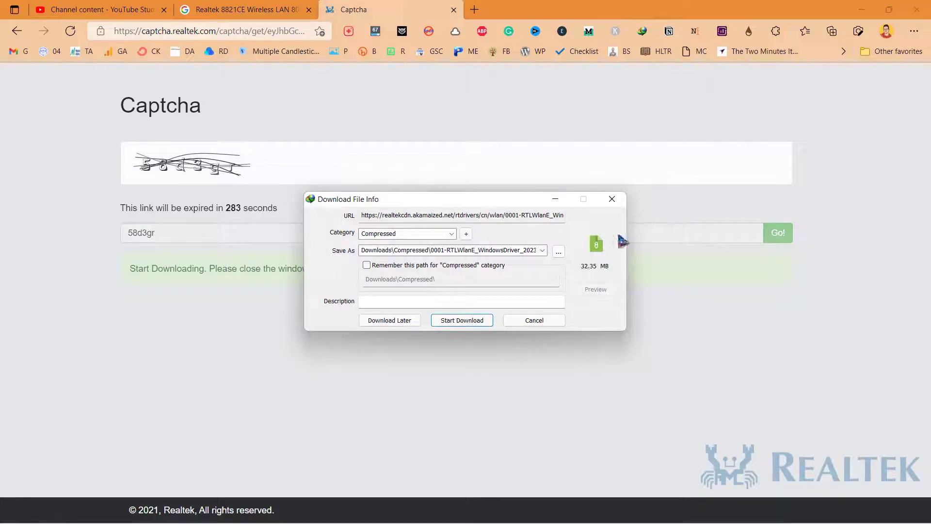
- Start downloading the 32.35 MB WLAN driver zip in Internet Download Manager
click(460, 322)
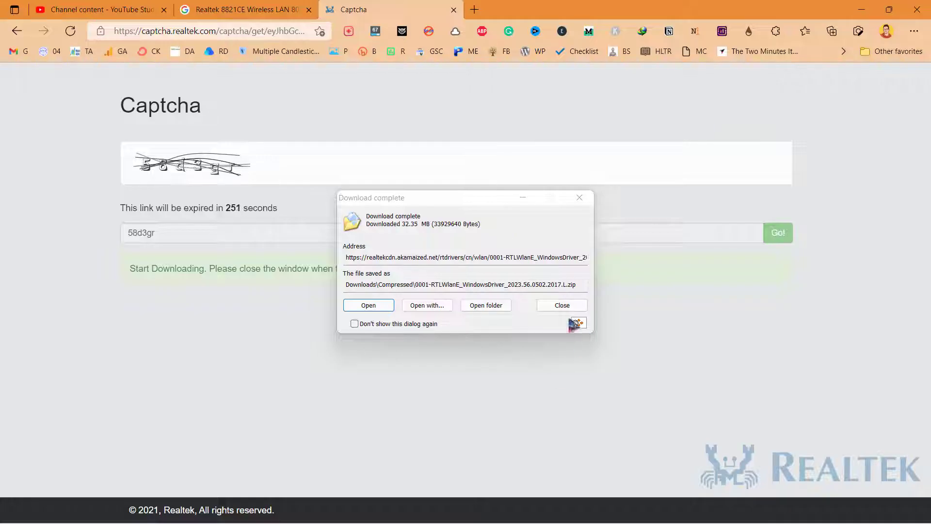
- Open the download folder and move the driver zip up into Downloads
click(489, 309)
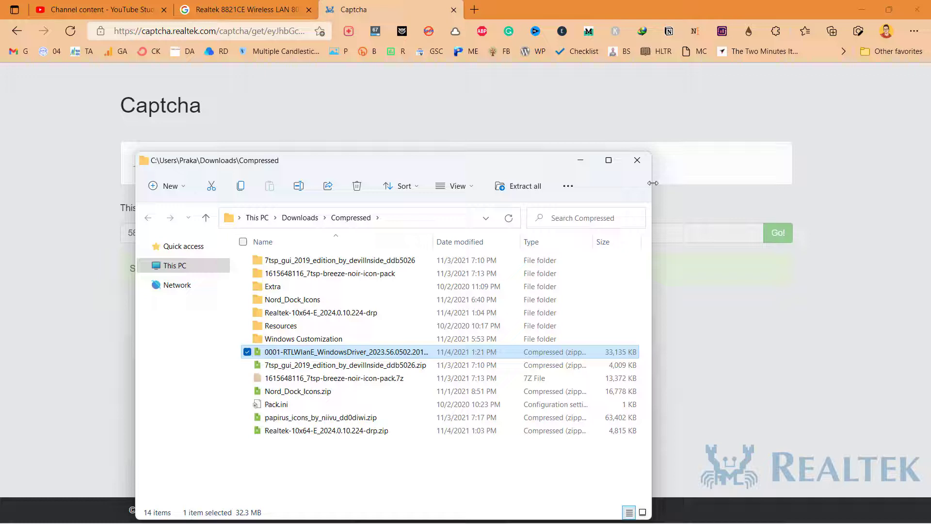
drag(657, 183, 815, 183)
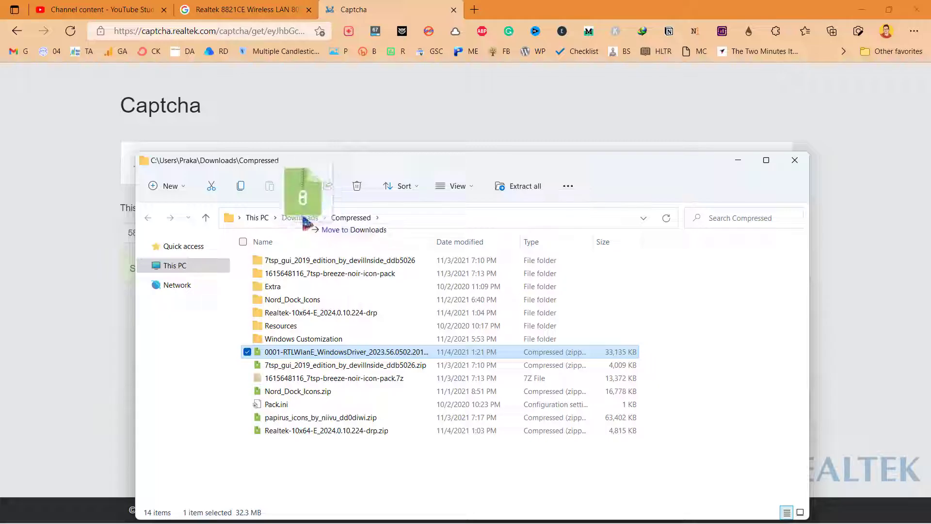
drag(305, 223, 304, 221)
click(300, 218)
- Extract all contents of the driver zip in Downloads
click(266, 301)
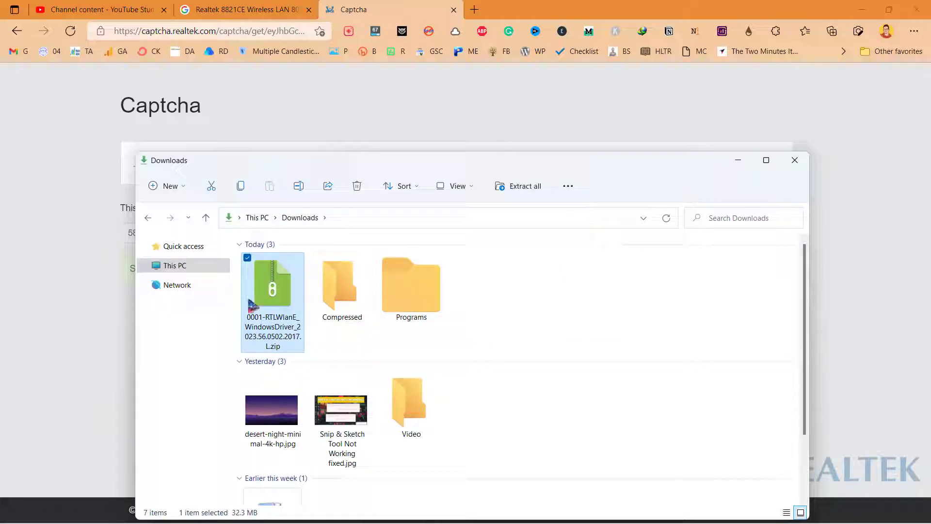
right_click(276, 300)
click(349, 391)
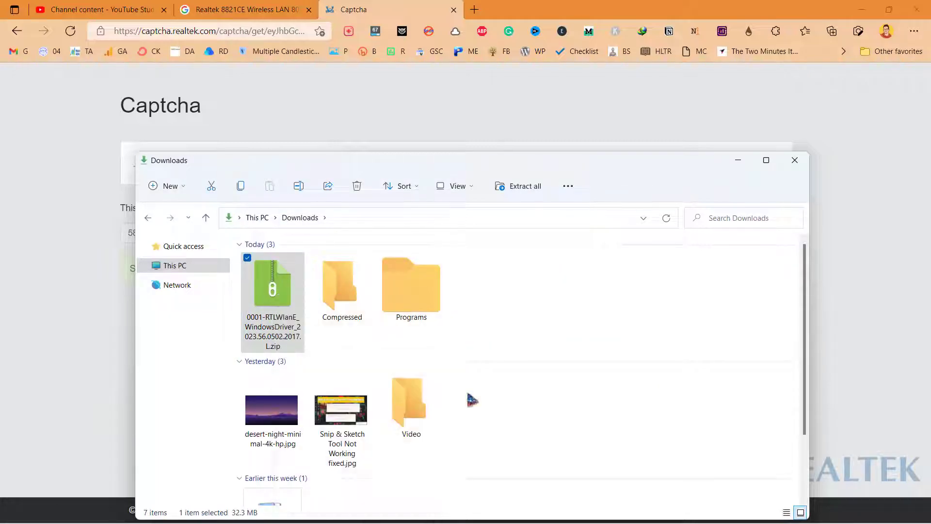
click(562, 391)
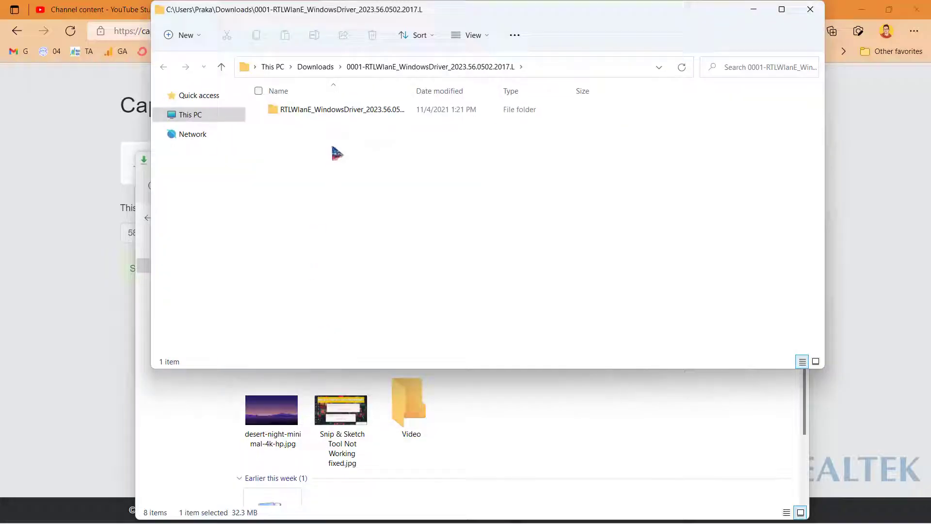
- Run Setup.exe from the extracted Realtek driver folder
double_click(350, 109)
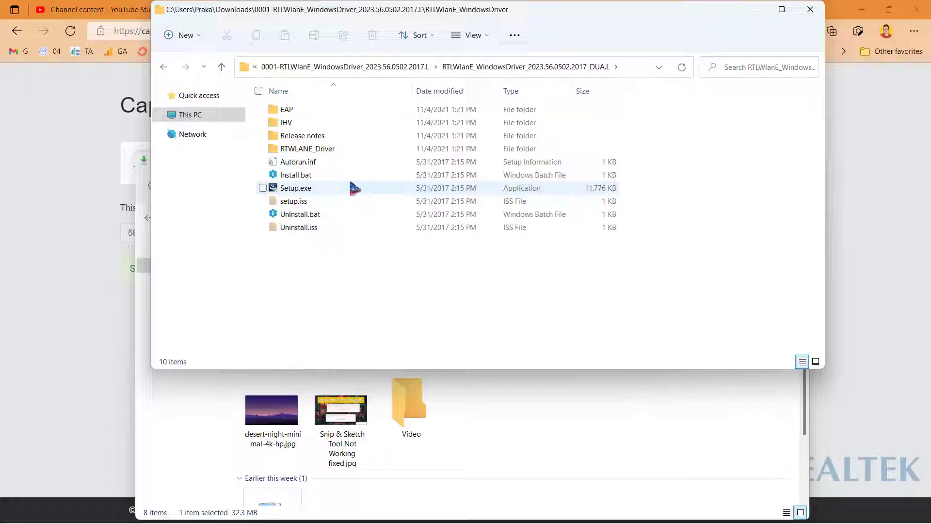
click(335, 194)
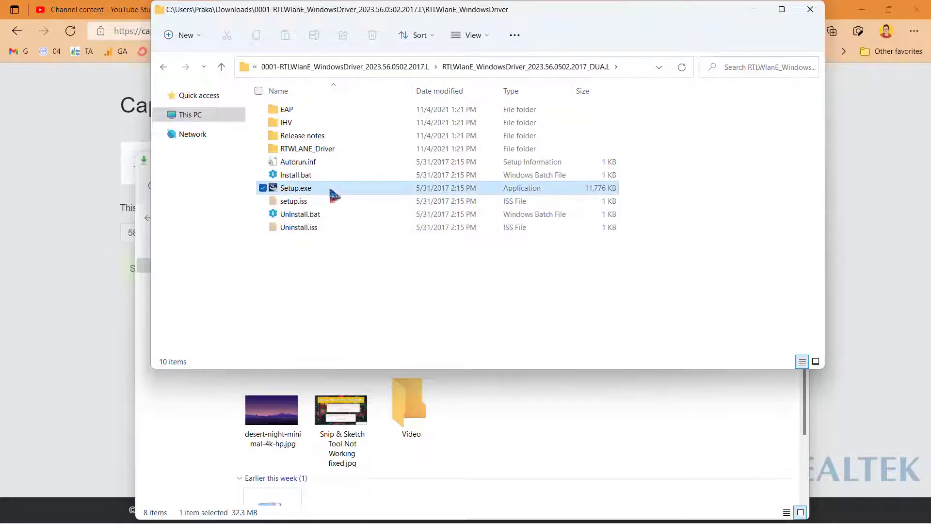
double_click(335, 194)
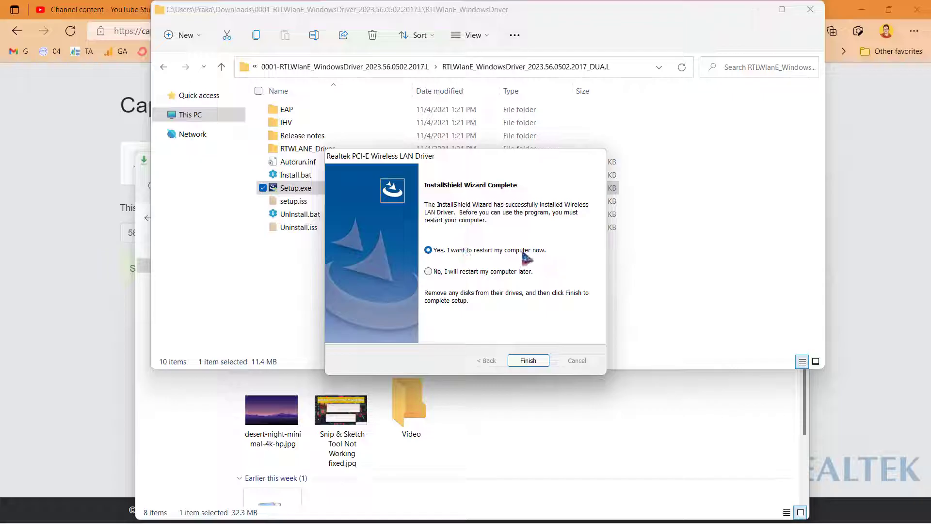
- Choose 'No, I will restart my computer later.' in the Realtek wizard
click(463, 272)
- Finish the Realtek wizard, close the extracted driver folder, and move the Downloads window higher
click(528, 361)
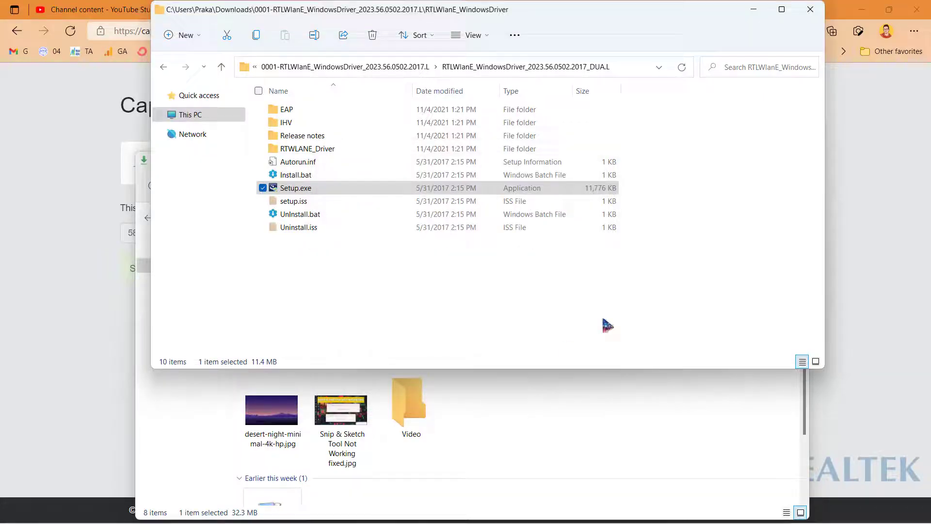
key(alt+F4)
drag(603, 166, 598, 95)
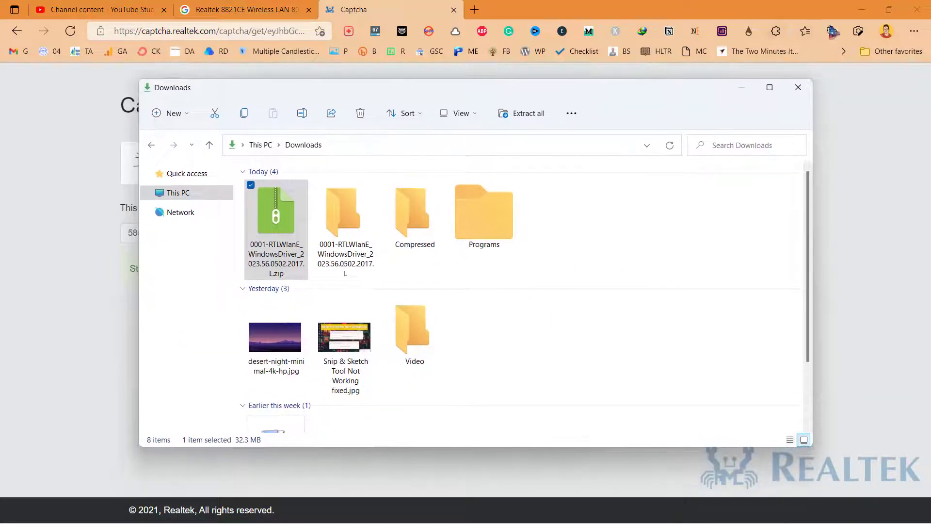